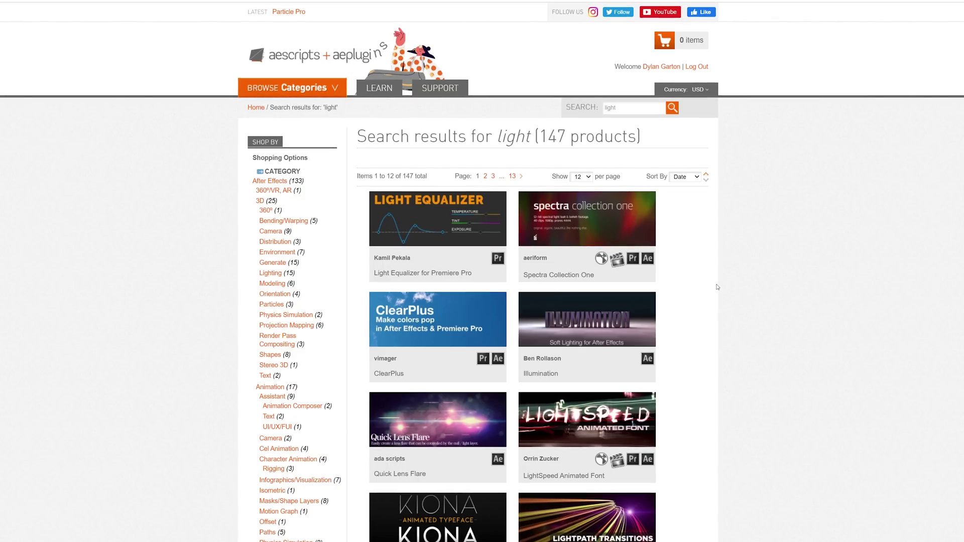
- Browse the store's categories and open the Light Equalizer for Premiere Pro product page
left_click(298, 90)
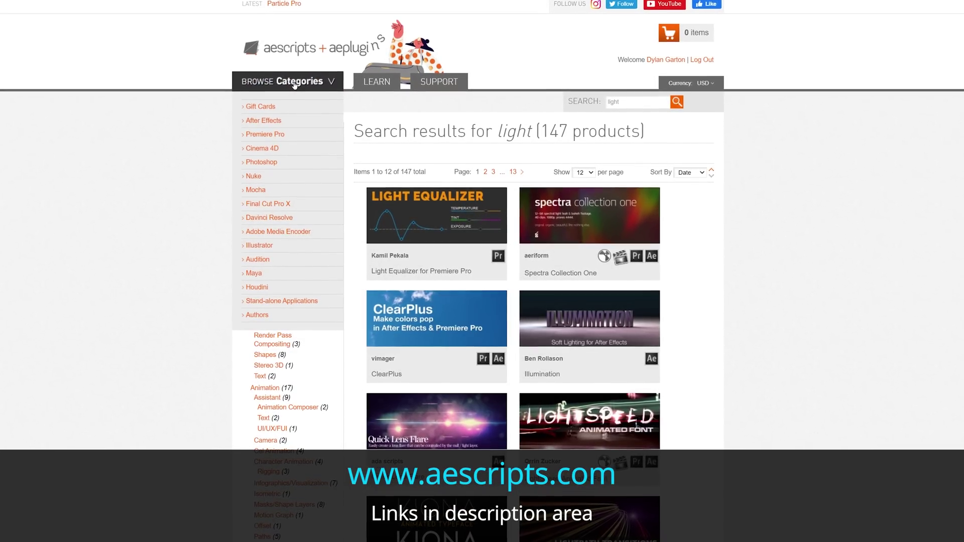
mouse_move(244, 206)
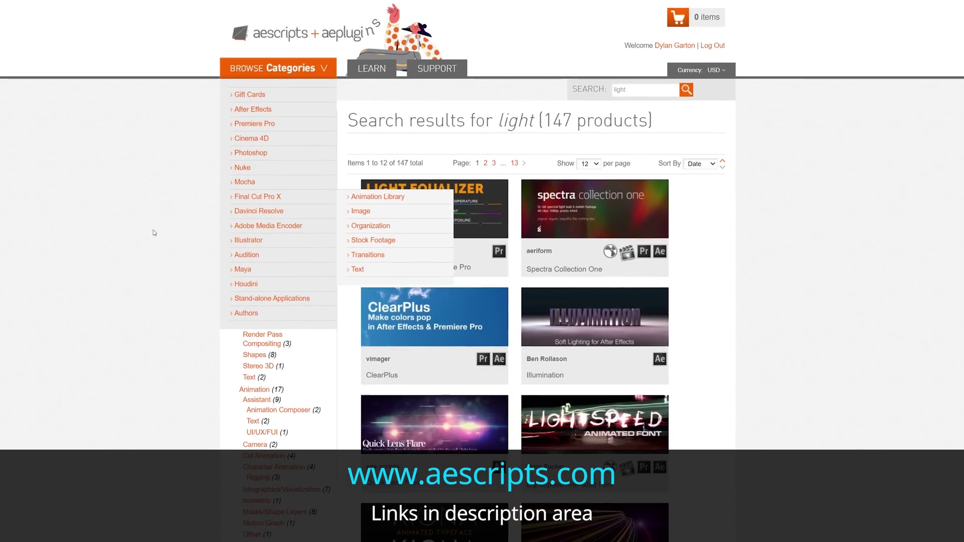
mouse_move(397, 261)
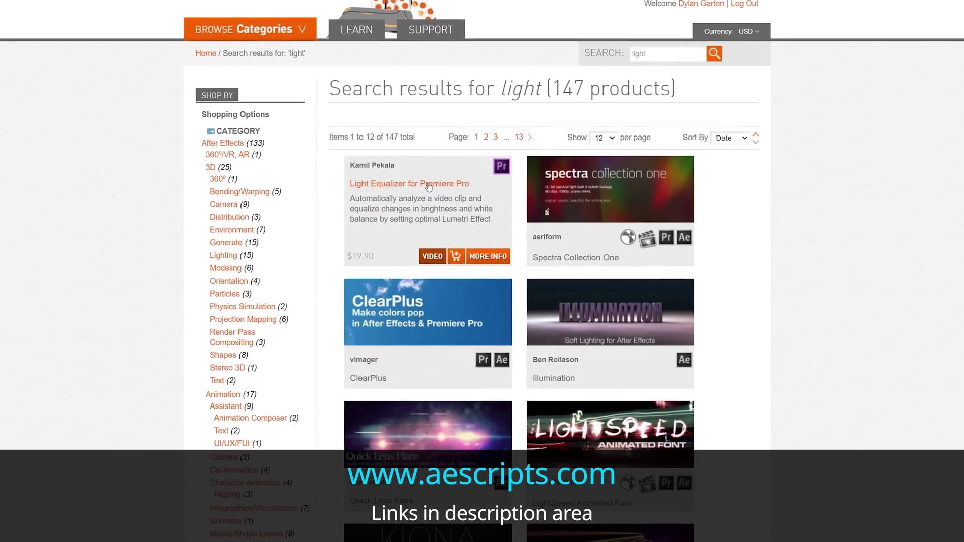
left_click(426, 187)
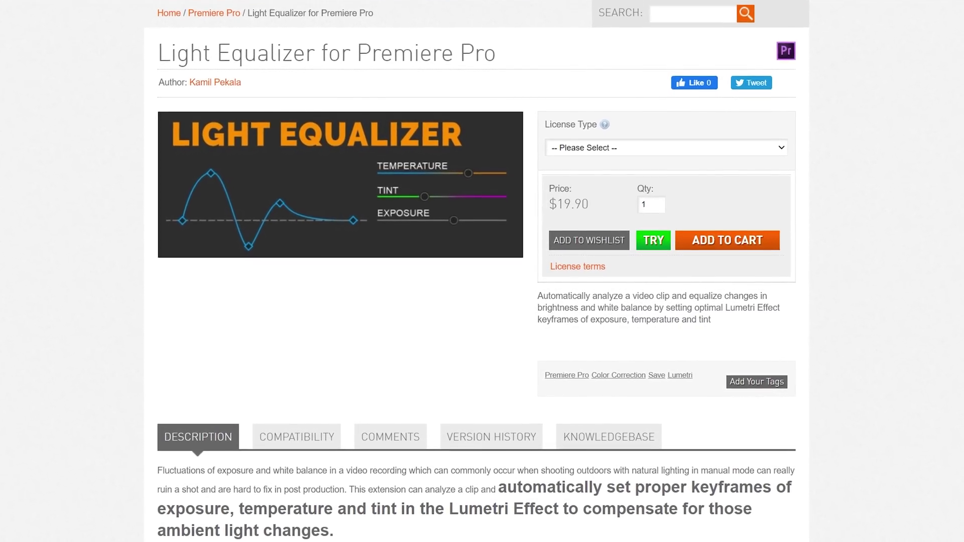
- Switch to the aescripts + aeplugins manager to check the Light Equalizer installation, and return to Premiere Pro
left_click(799, 541)
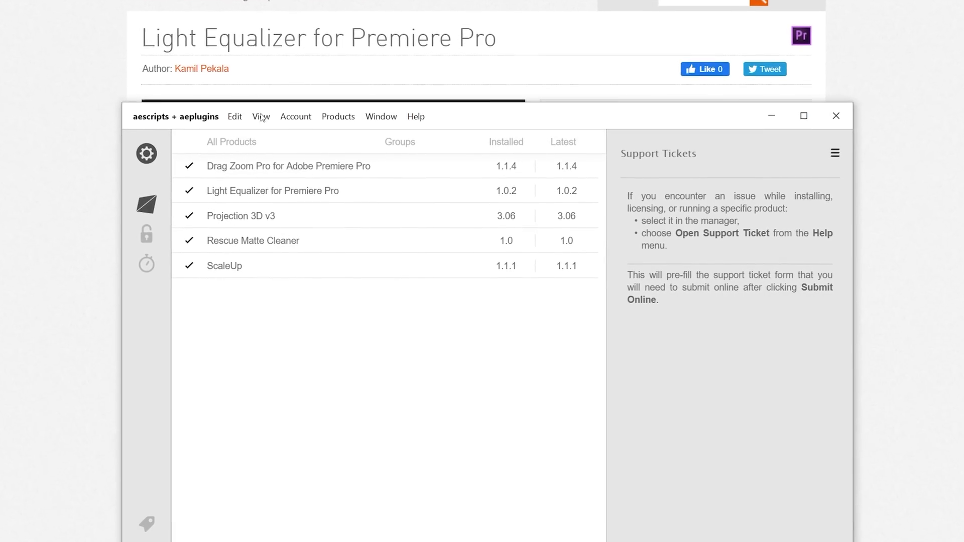
left_click(298, 119)
left_click(443, 502)
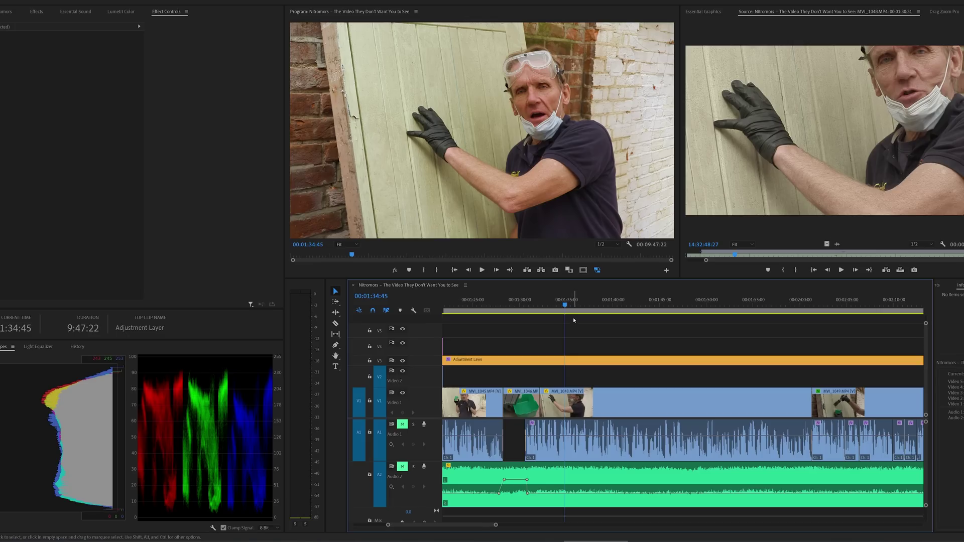
- Scrub through clip MVI_1048 from about 00:01:34 to 00:01:47 to examine how its exposure changes
left_click(562, 305)
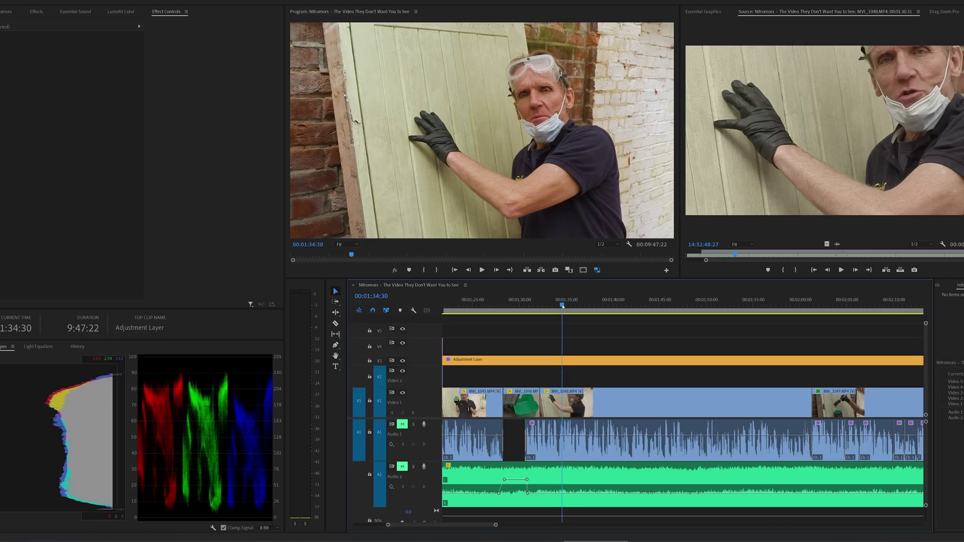
left_click_drag(562, 305, 643, 331)
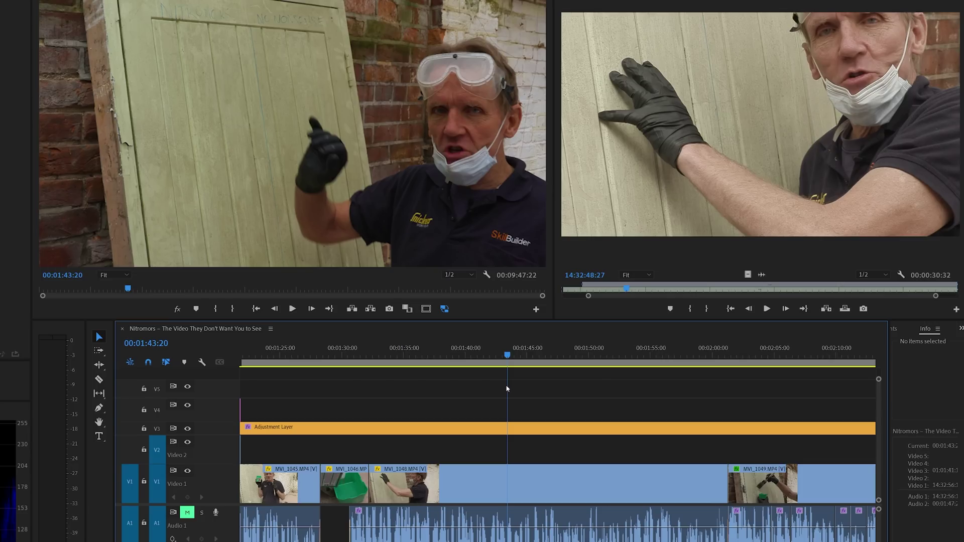
left_click_drag(507, 388, 554, 380)
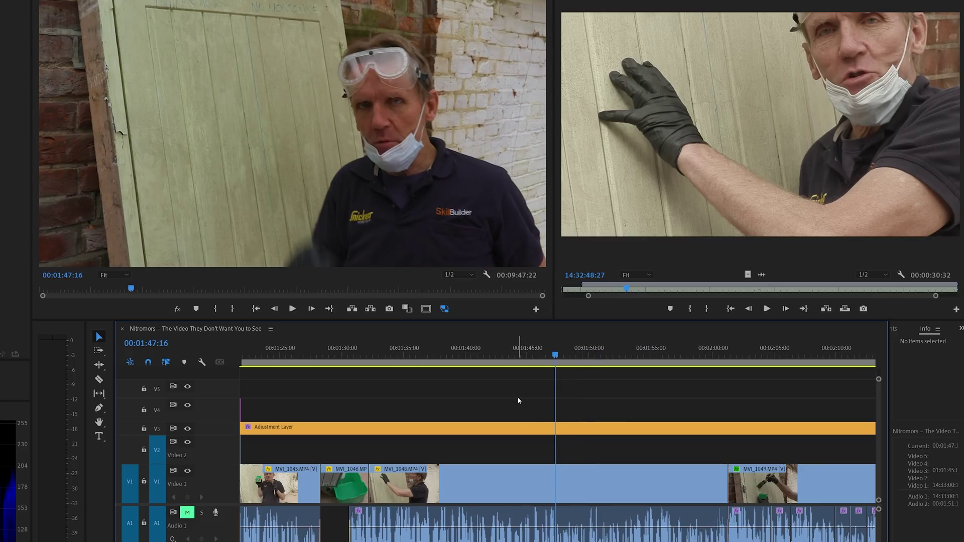
- Try cutting clip MVI_1048 near 00:01:47:16 and adding a Cross Dissolve over the cut
key("c")
left_click(561, 483)
key("equal")
key("equal")
key("equal")
key("equal")
key("v")
key("ctrl+d")
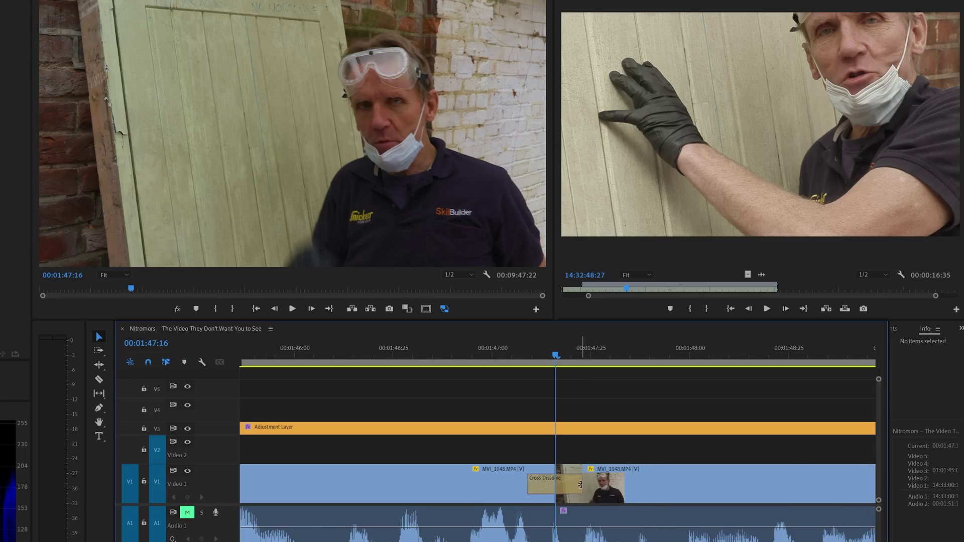
- Lengthen the Cross Dissolve to 1 second and scrub across it to preview the blend
left_click_drag(581, 485, 654, 485)
key("minus")
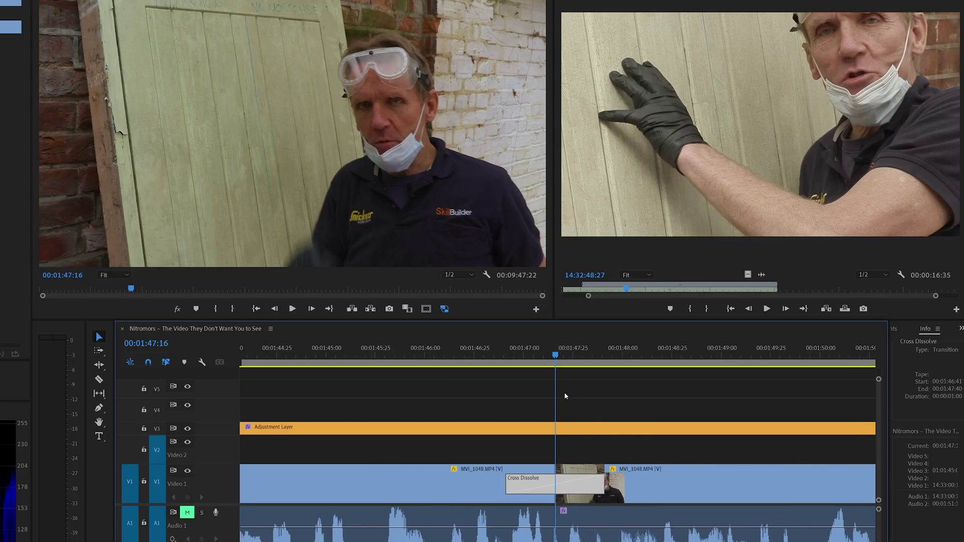
left_click(564, 396)
left_click_drag(508, 357, 604, 361)
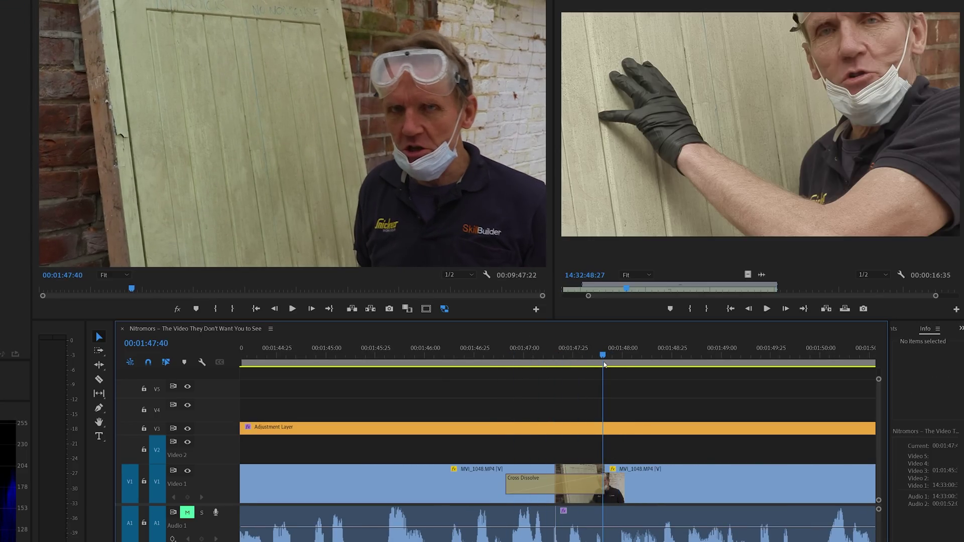
key("minus")
left_click(602, 362)
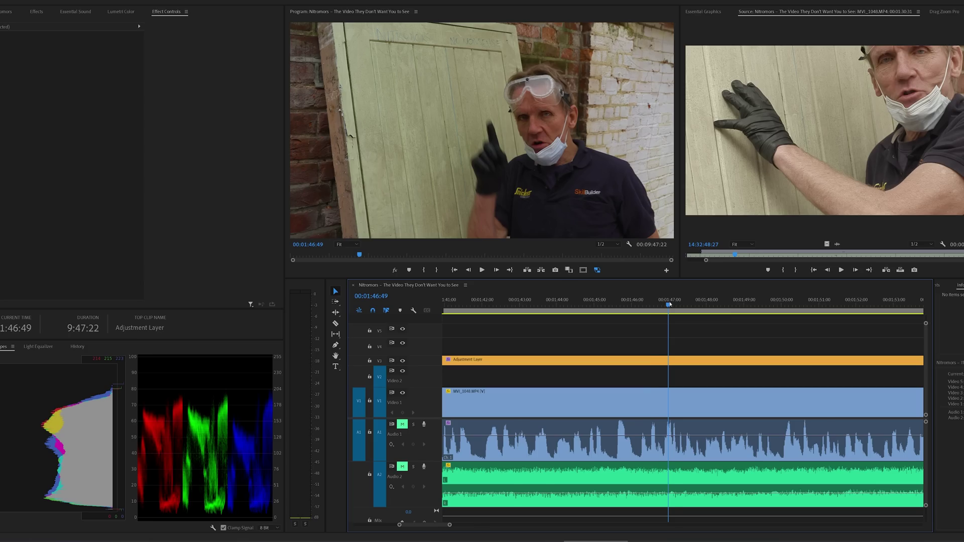
- Return the playhead to 00:01:33:44, select clip MVI_1048 on Video 1 and show the Light Equalizer extension
key("equal")
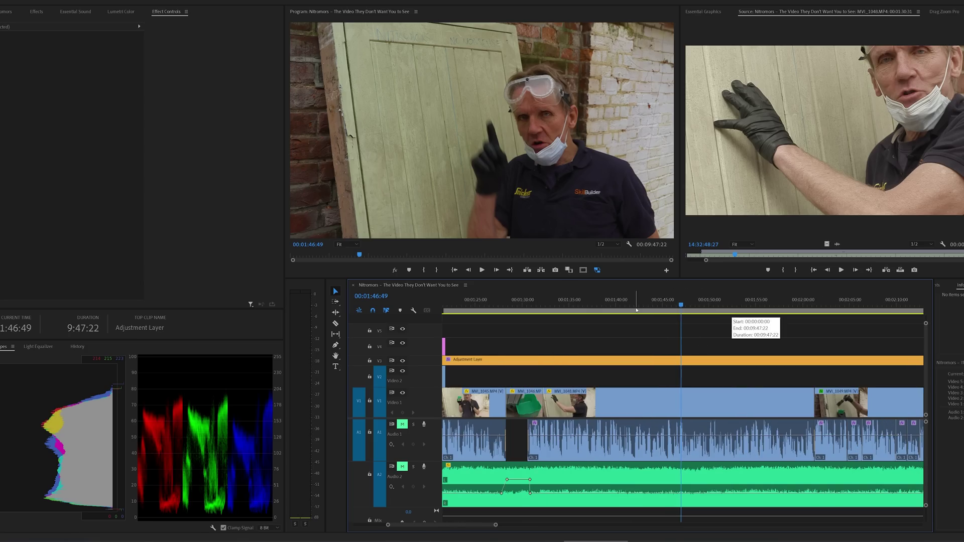
left_click_drag(727, 305, 559, 307)
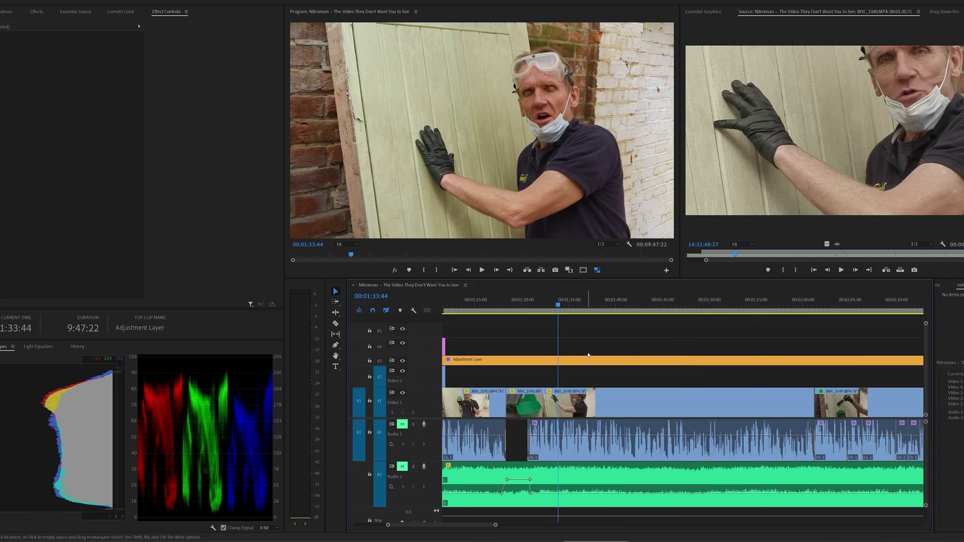
left_click(568, 405)
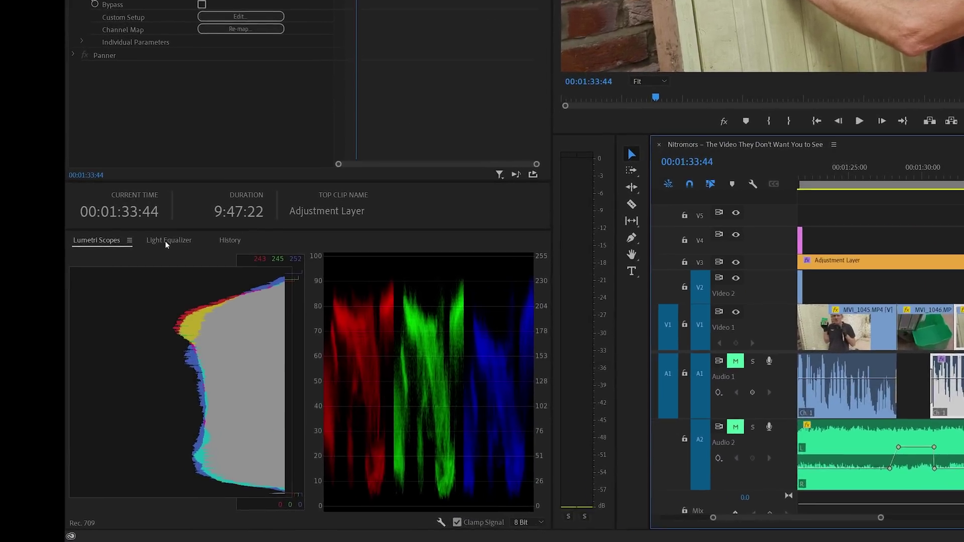
left_click(36, 348)
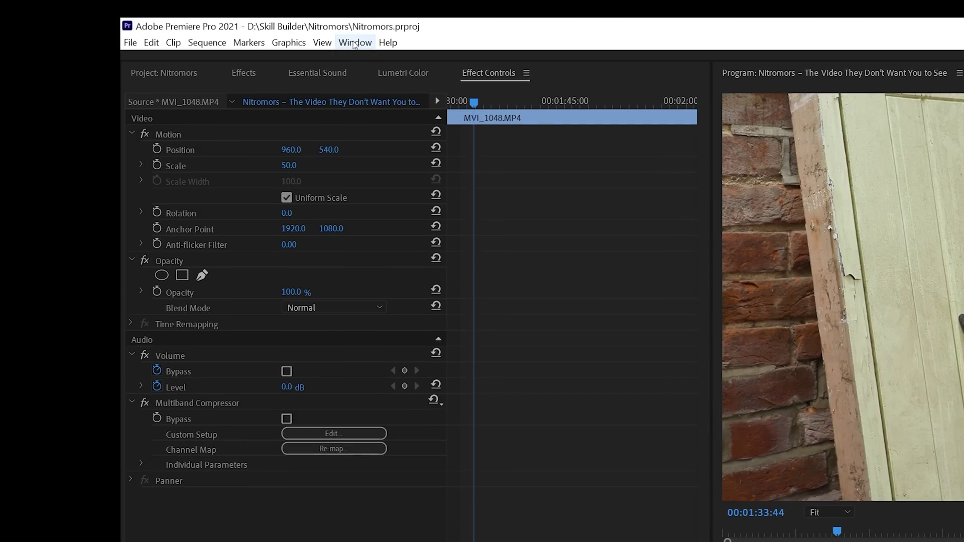
left_click(355, 42)
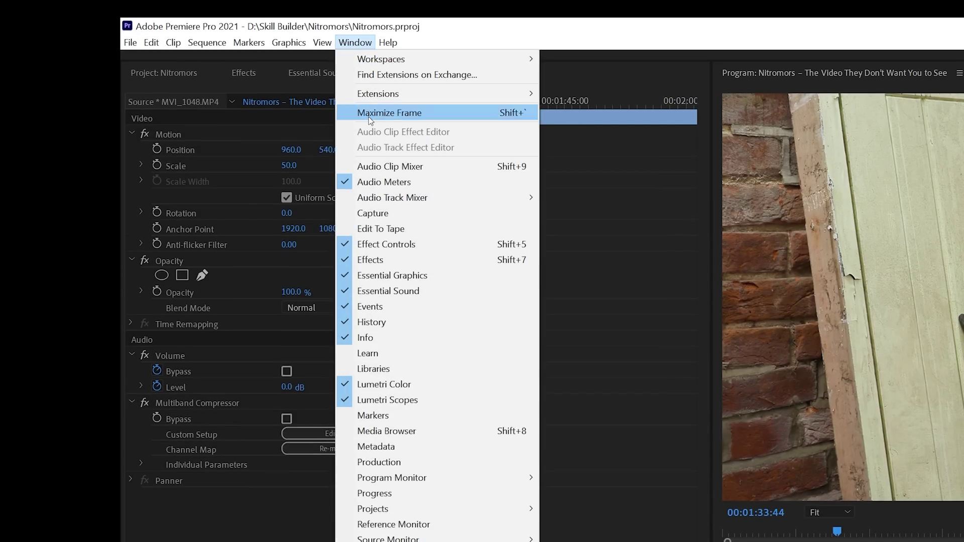
mouse_move(526, 96)
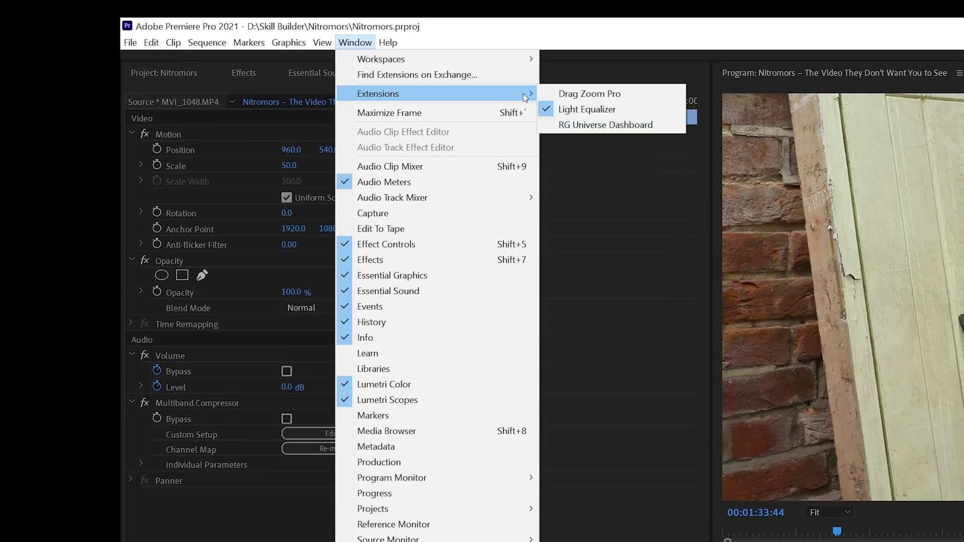
left_click(586, 109)
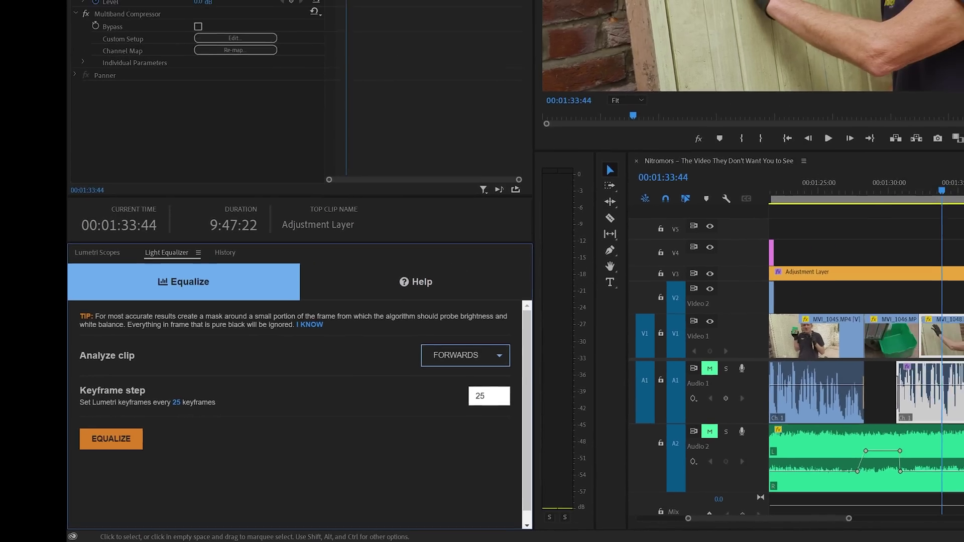
- Move the playhead to the start of clip MVI_1048 at 00:01:32:12
left_click(952, 214)
left_click(938, 197)
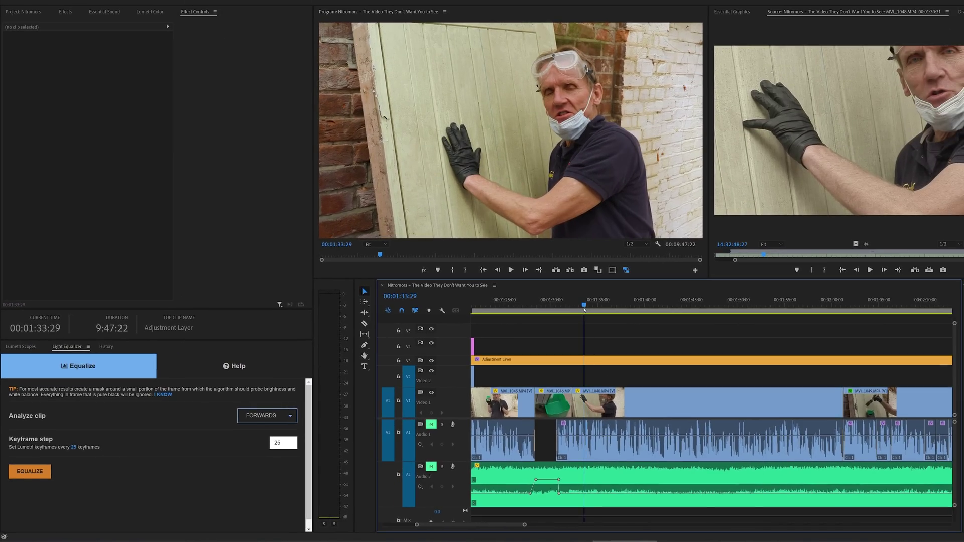
left_click_drag(585, 307, 584, 308)
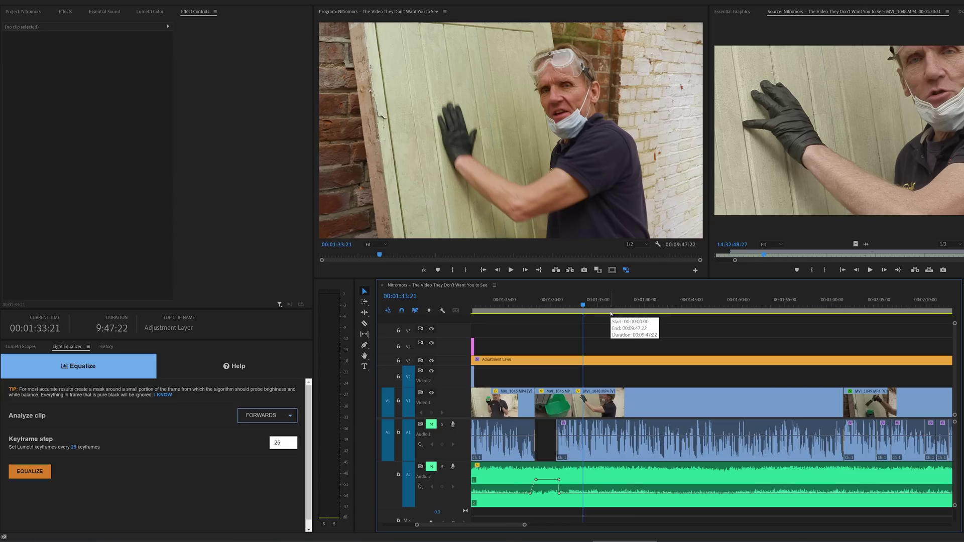
left_click(585, 306)
key("Up")
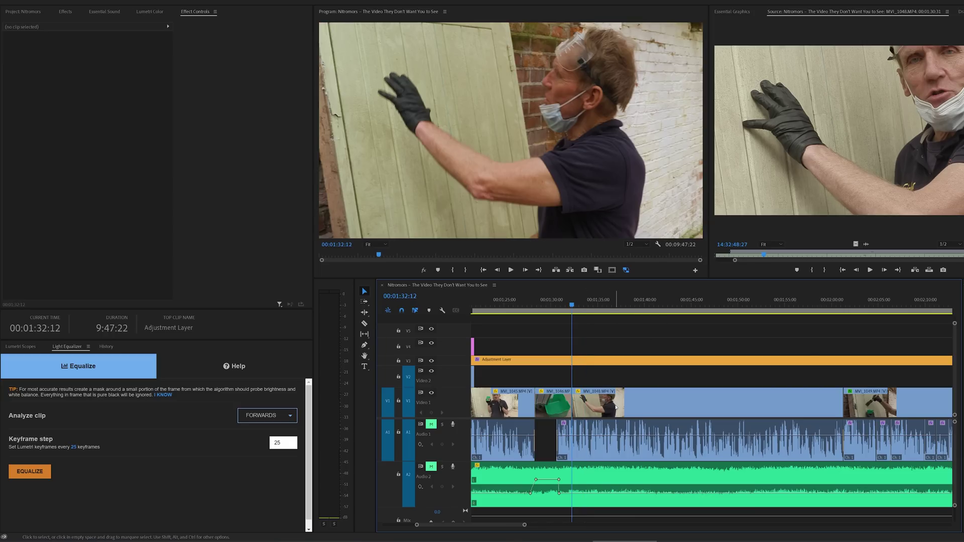
- Equalize clip MVI_1048 forwards with a keyframe step of 25
left_click(612, 405)
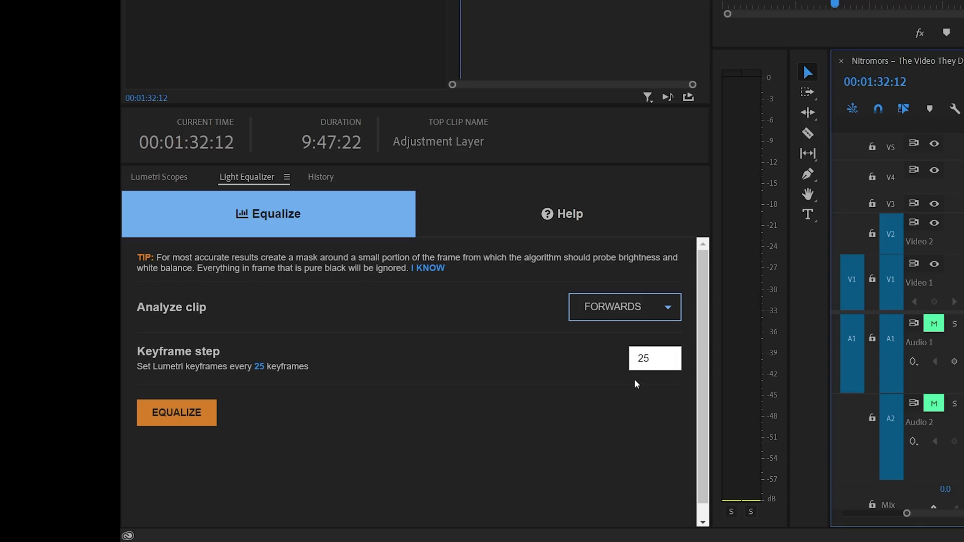
mouse_move(649, 359)
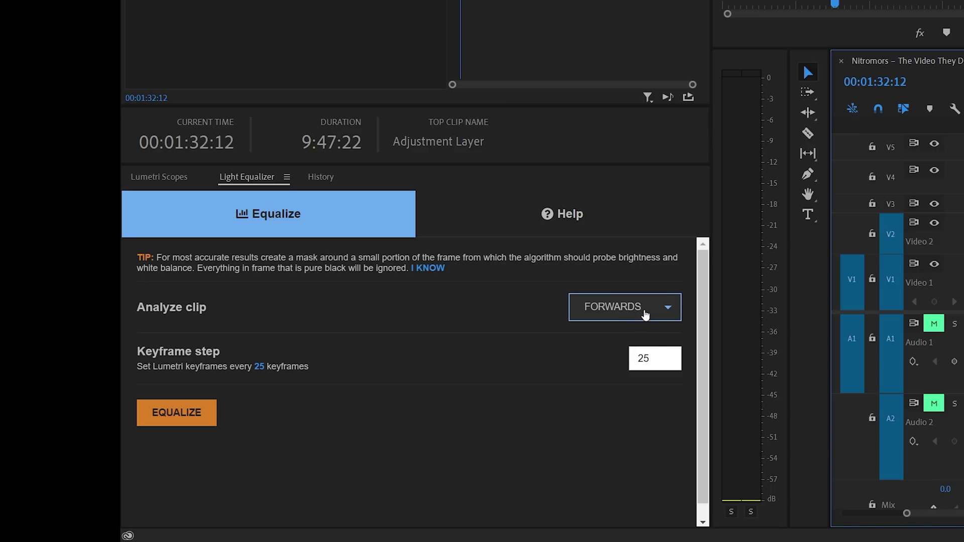
left_click(179, 419)
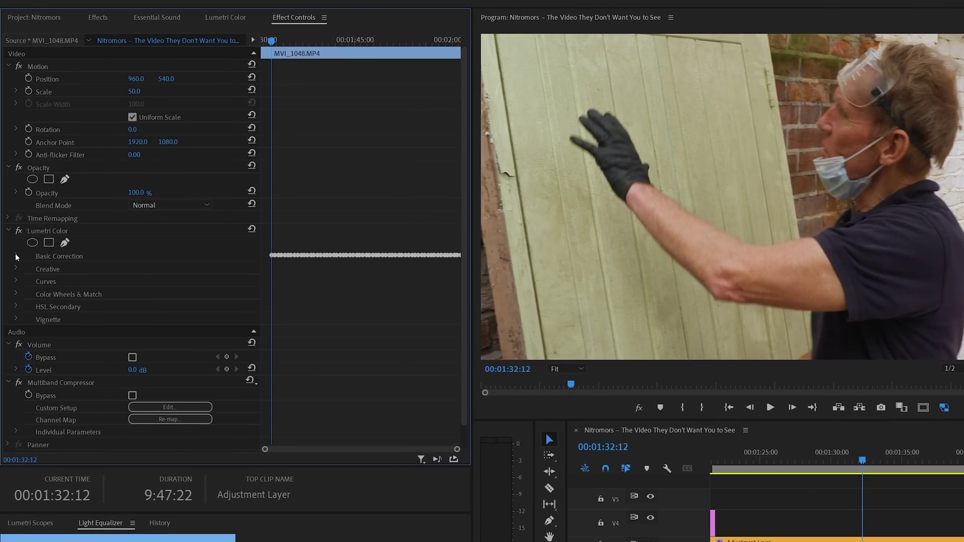
- Expand Lumetri Color's Basic Correction and play through the clip to examine the temperature, tint and exposure keyframes
left_click(15, 257)
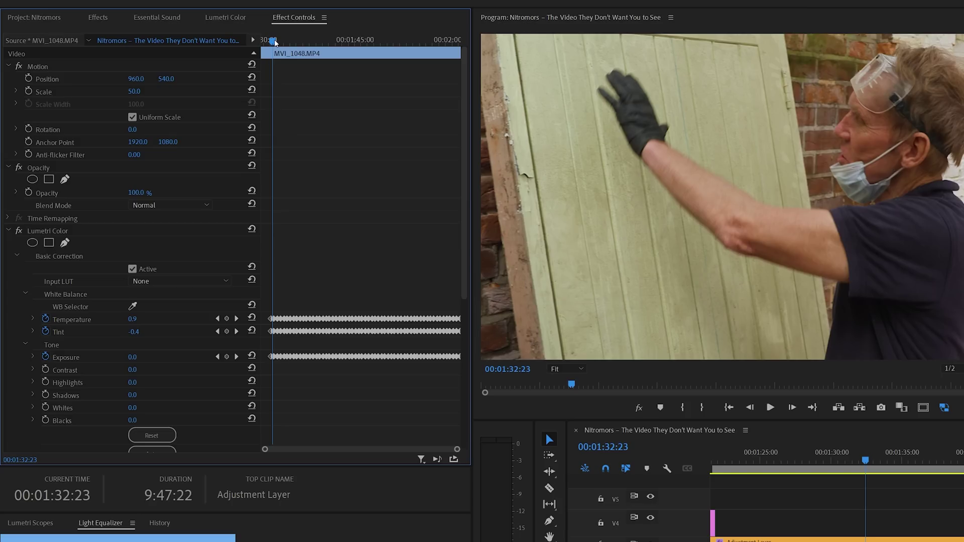
left_click_drag(275, 44, 354, 41)
key("space")
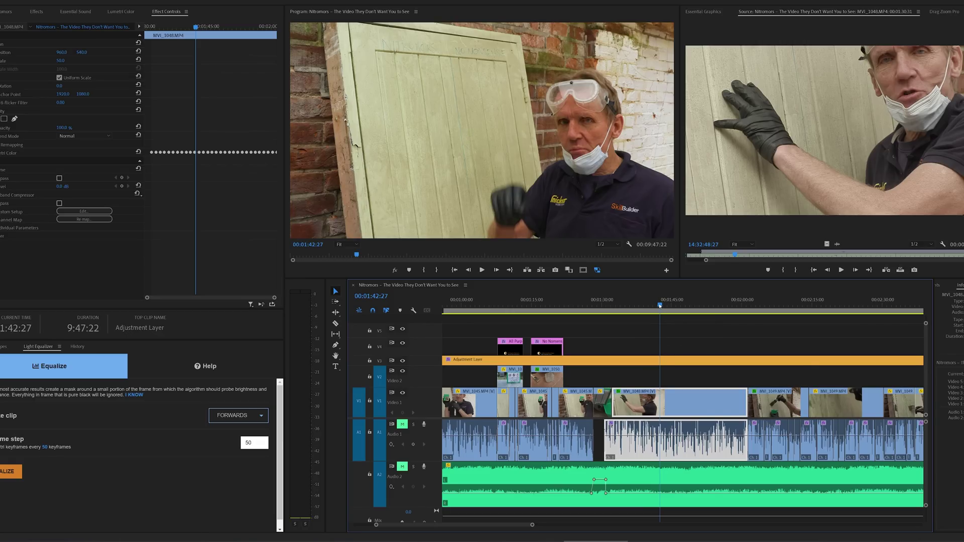
left_click_drag(659, 305, 673, 311)
- Toggle the clip's Lumetri Color effect off and on at different times to compare the footage with and without correction
left_click(36, 11)
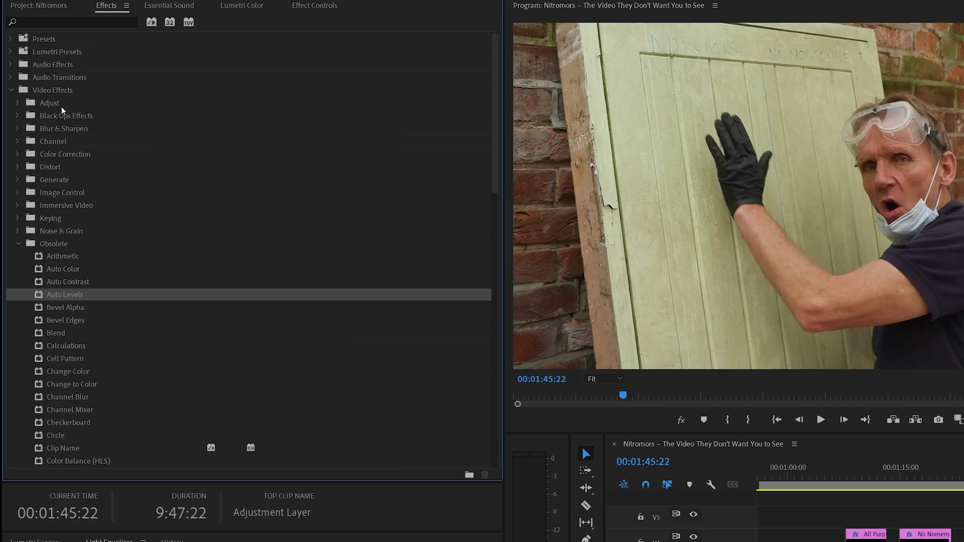
left_click(316, 6)
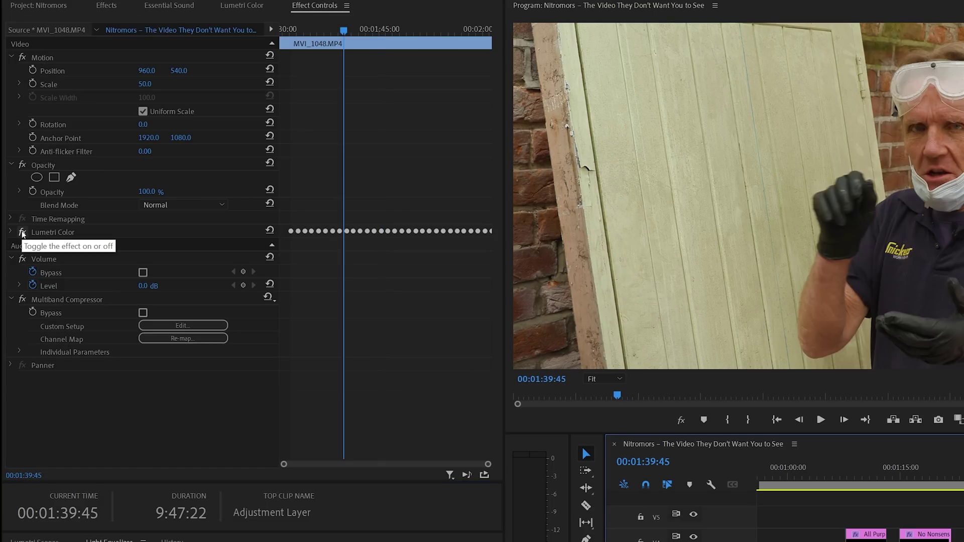
left_click(22, 232)
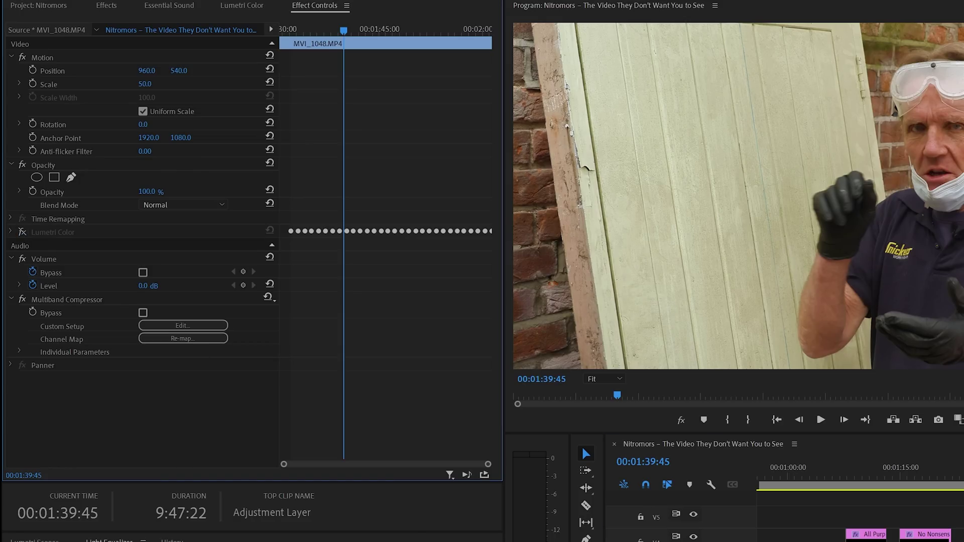
key("space")
mouse_move(388, 29)
left_mouse_down()
mouse_move(377, 29)
mouse_move(389, 29)
left_mouse_up()
left_click(23, 233)
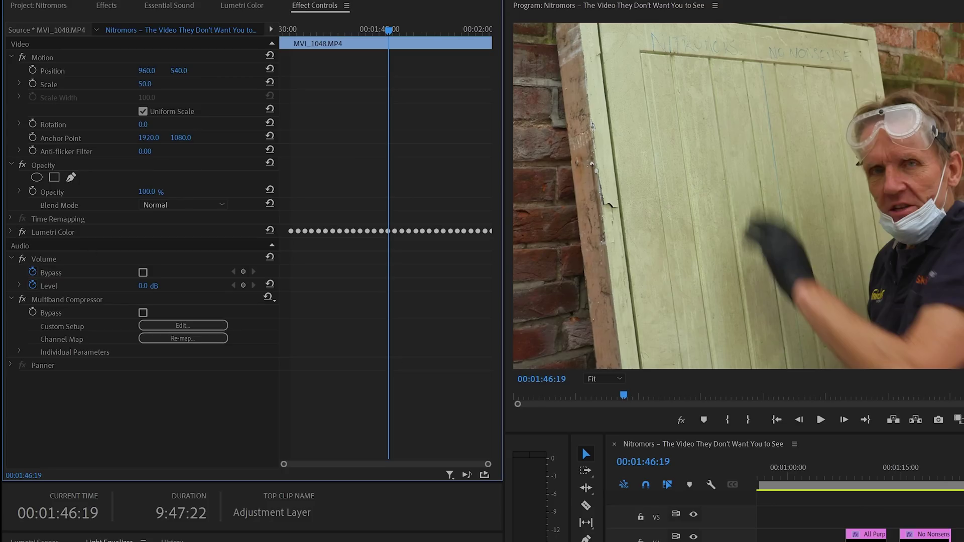
- Play around the playhead repeatedly to review the equalized brightness of the clip
key("shift+k")
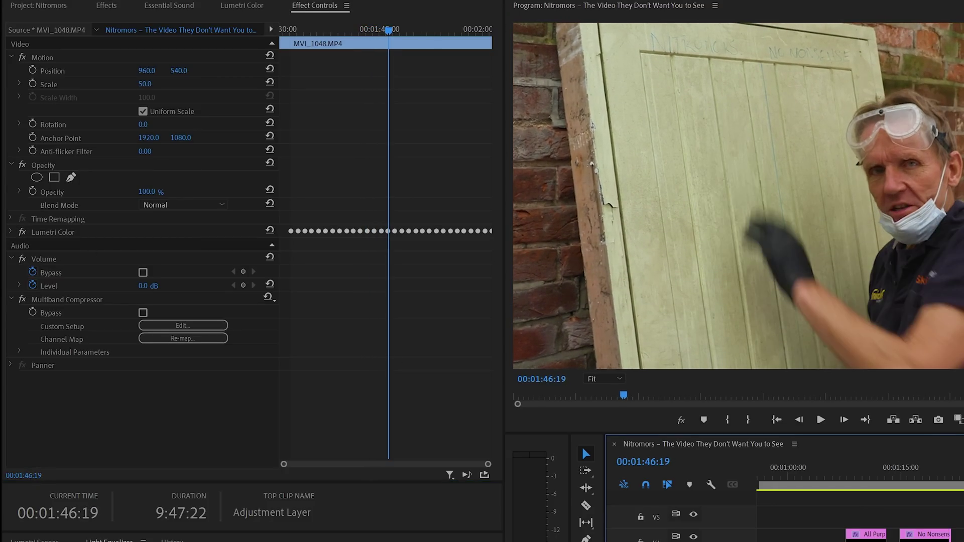
key("shift+k")
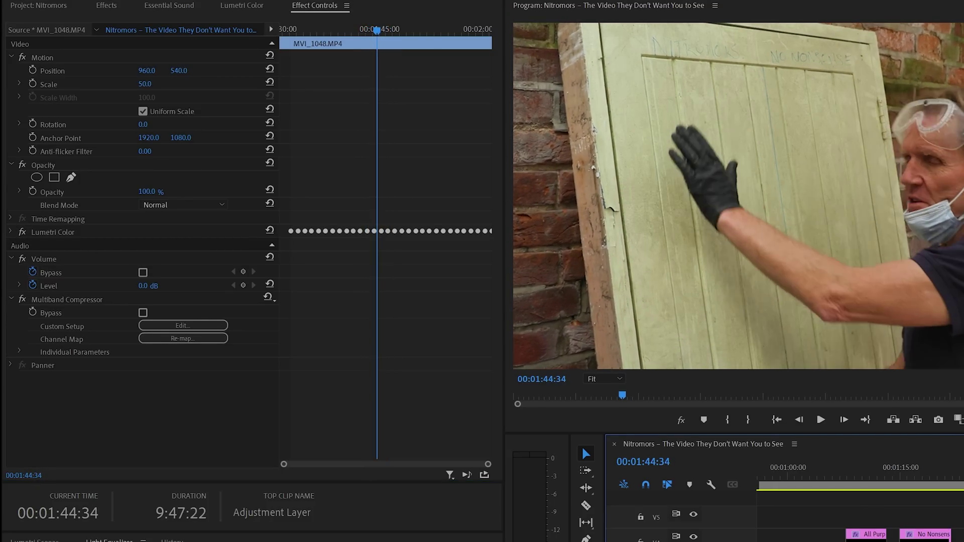
key("shift+k")
key("shift+k")
key("space")
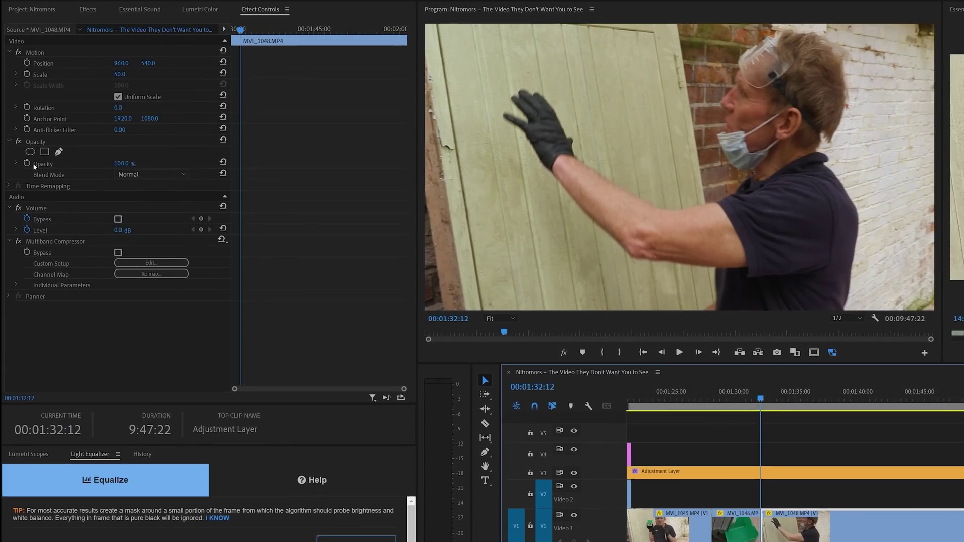
- Add a rectangular opacity mask to clip MVI_1048 and move it over the white brick wall in the frame's upper-right corner
left_click(44, 151)
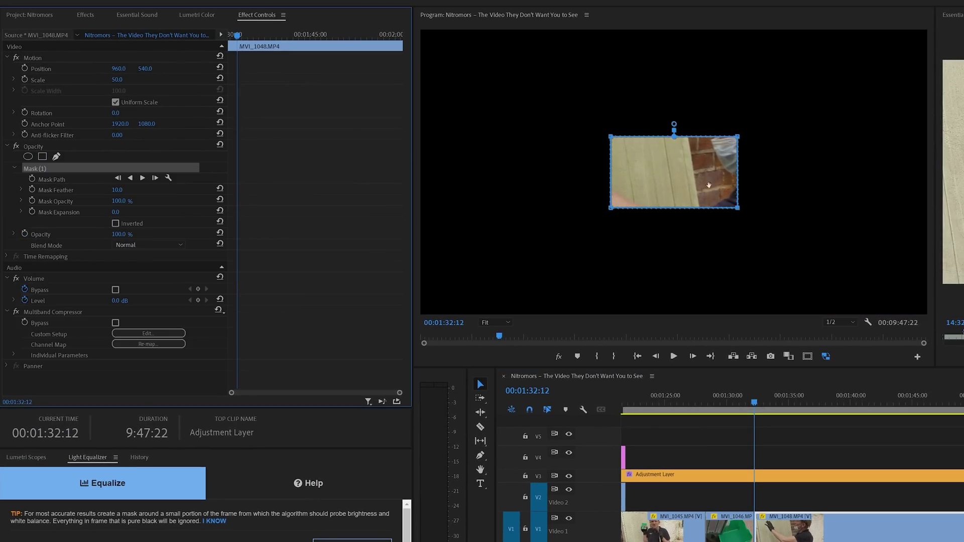
left_click_drag(709, 185, 876, 74)
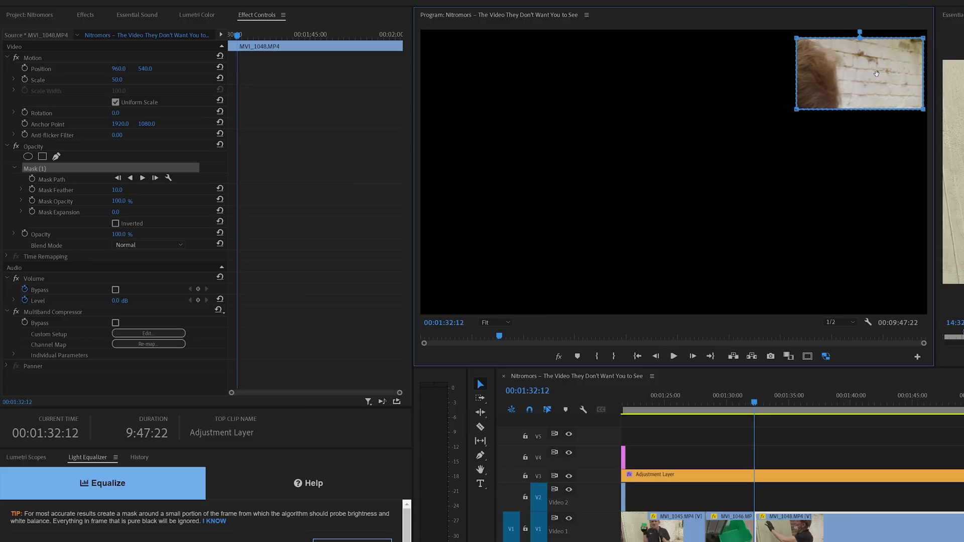